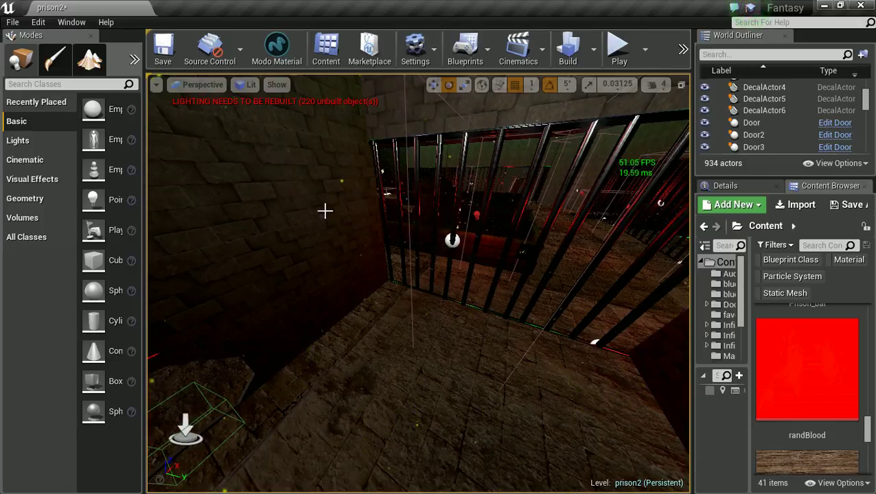
Step: Inspect the existing ESCAPE and blood wall decals, then turn the view to the bare brick wall
{"action": "mouse_move", "coordinate": [323, 209]}
{"action": "right_mouse_down"}
{"action": "mouse_move", "coordinate": [324, 172]}
{"action": "mouse_move", "coordinate": [329, 206]}
{"action": "mouse_move", "coordinate": [331, 192]}
{"action": "right_mouse_up"}
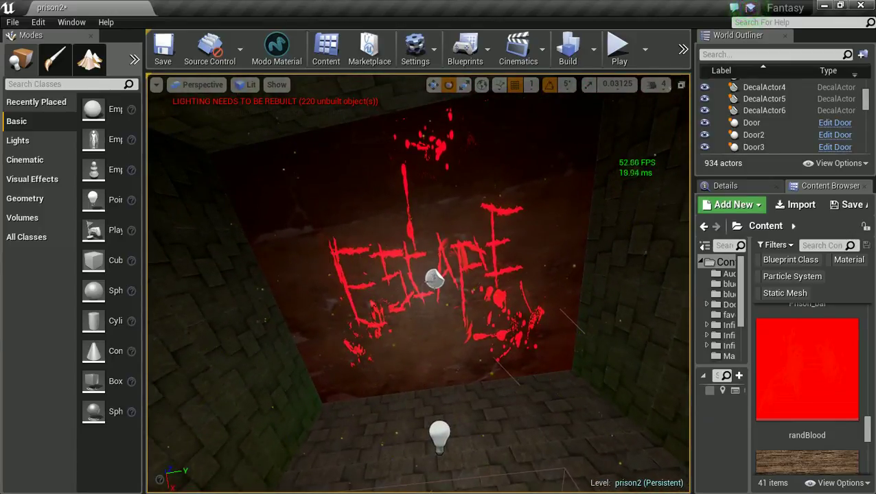
{"action": "left_click", "coordinate": [435, 278]}
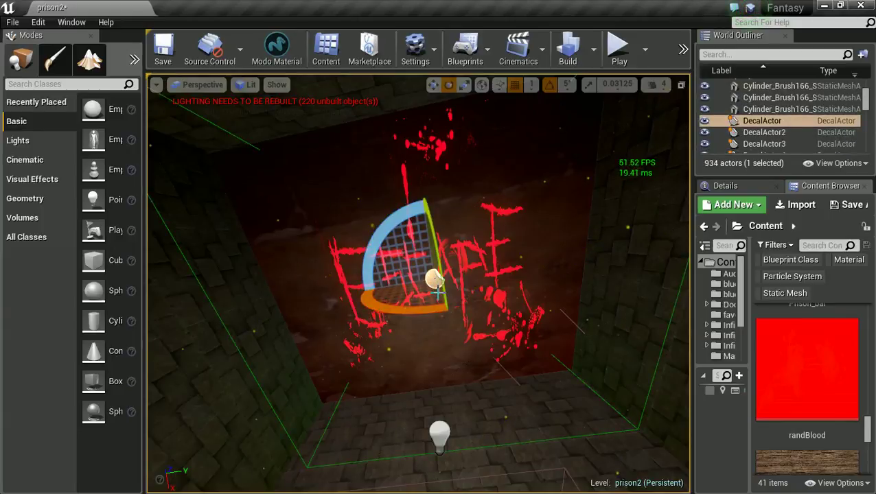
{"action": "key", "text": "w"}
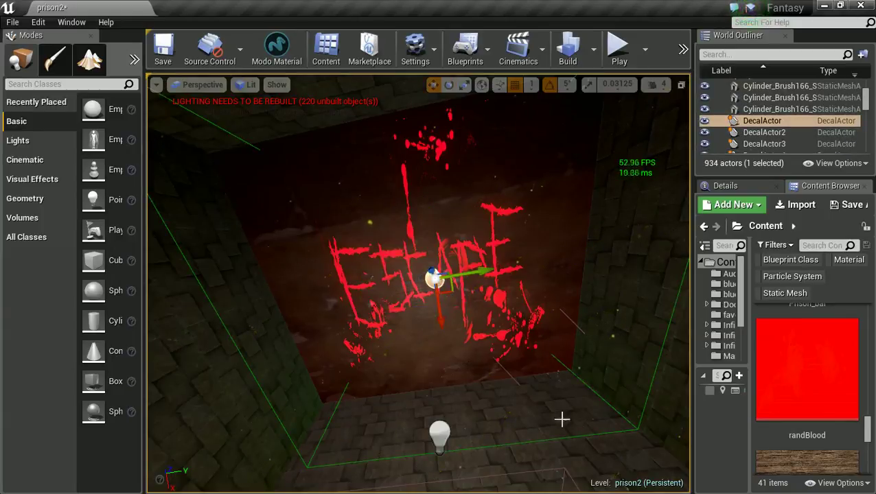
{"action": "right_click_drag", "start_coordinate": [553, 421], "coordinate": [538, 365]}
{"action": "key", "text": "s"}
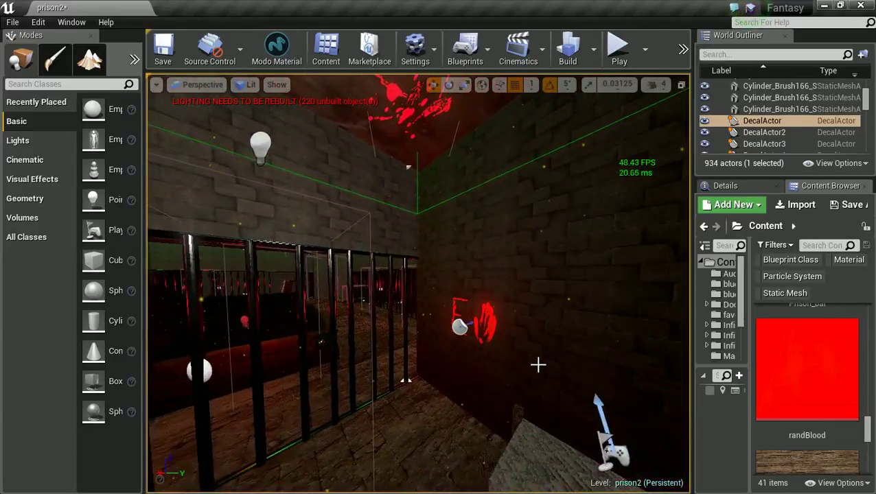
{"action": "left_click", "coordinate": [449, 360]}
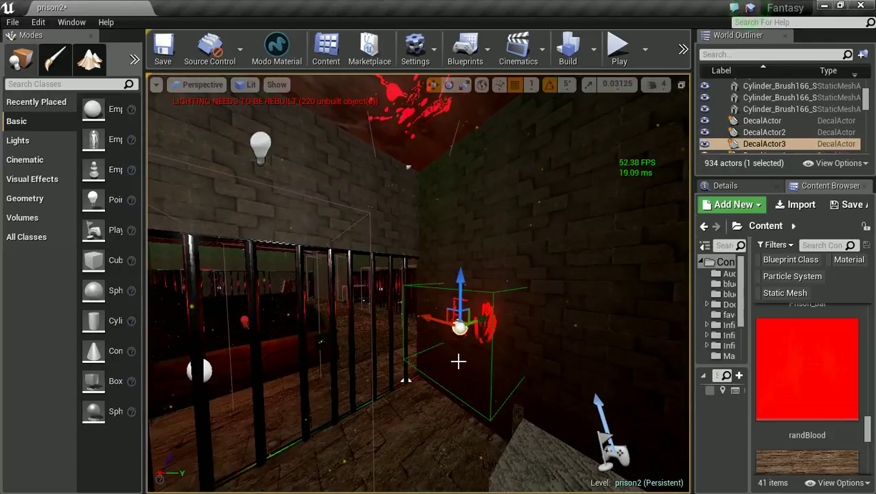
{"action": "right_click_drag", "start_coordinate": [458, 361], "coordinate": [472, 273]}
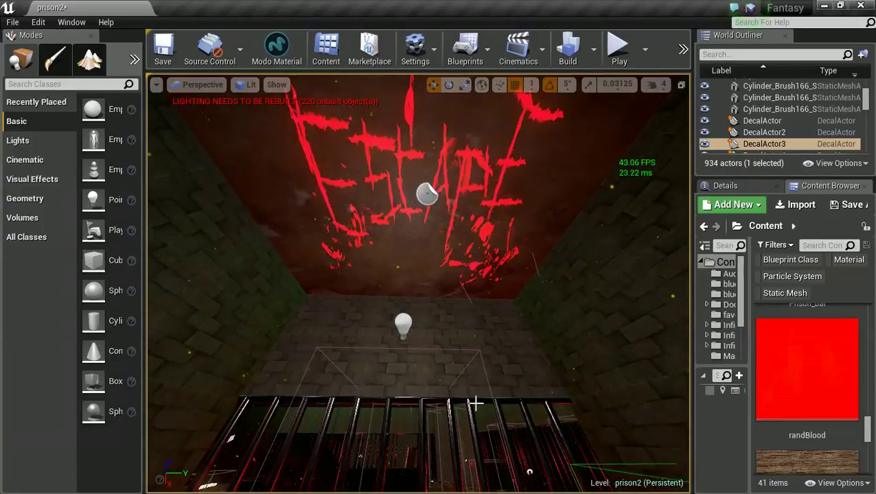
{"action": "right_click_drag", "start_coordinate": [471, 348], "coordinate": [213, 185]}
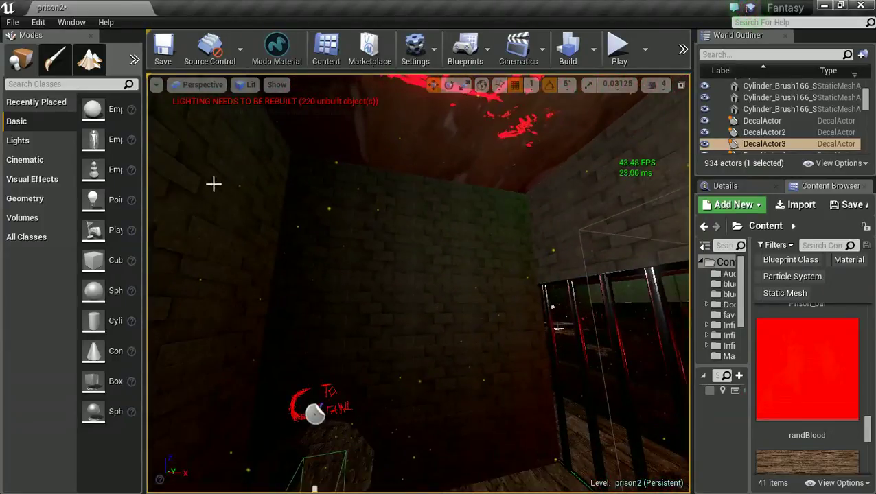
Step: Search 'deca', drop a Deferred Decal onto the brick wall and rotate it -90° to face it
{"action": "left_click", "coordinate": [81, 83]}
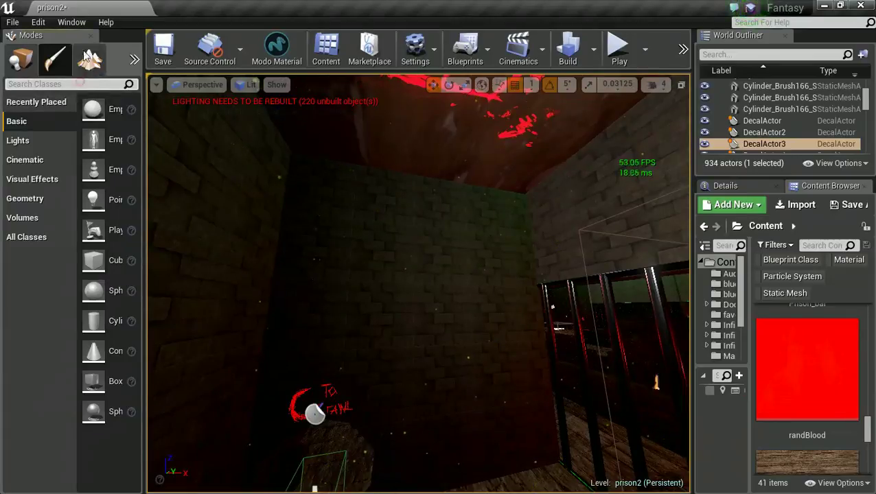
{"action": "type", "text": "deca"}
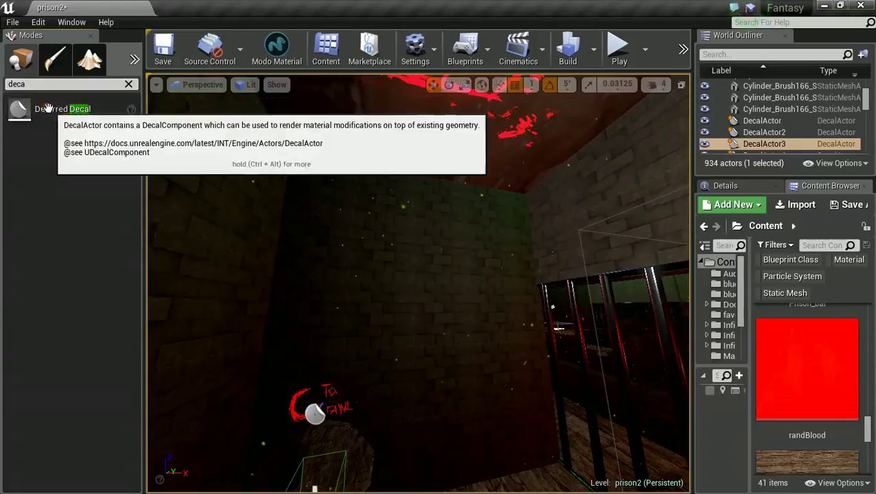
{"action": "left_click_drag", "start_coordinate": [58, 109], "coordinate": [422, 312]}
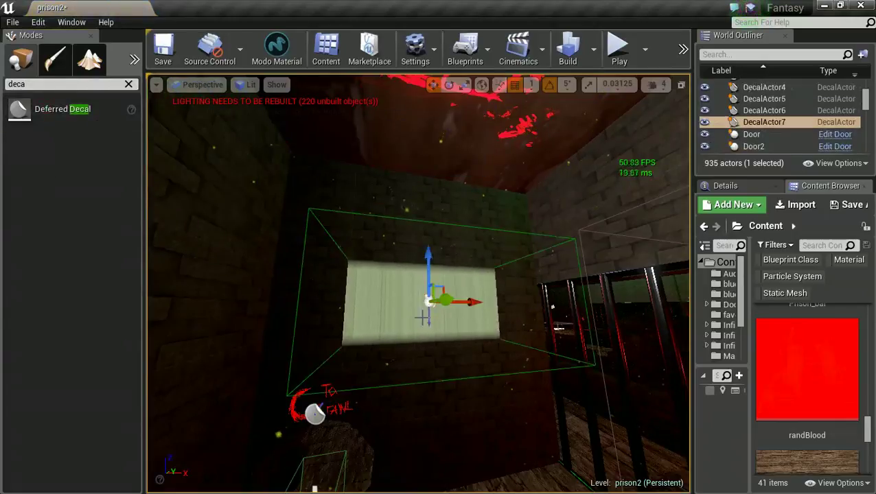
{"action": "key", "text": "e"}
{"action": "left_click_drag", "start_coordinate": [456, 340], "coordinate": [417, 96]}
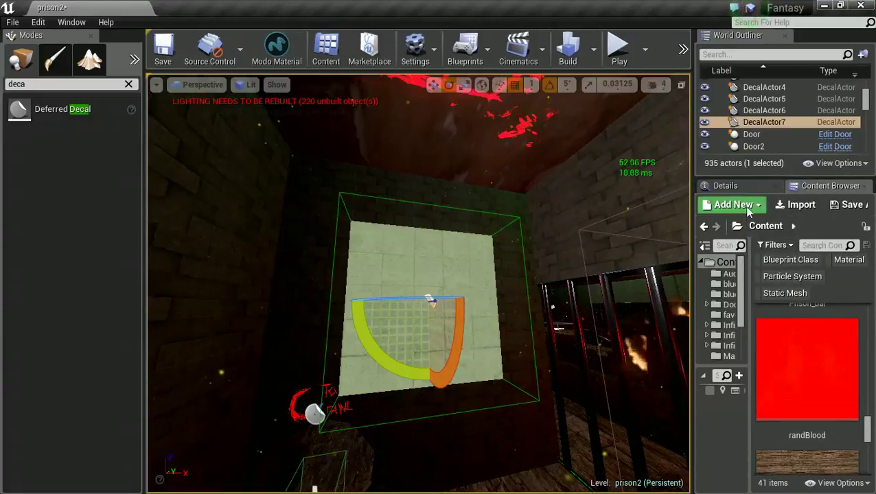
Step: Create randBlood_Mat from the randBlood texture and open it for editing
{"action": "scroll", "coordinate": [821, 316], "scroll_direction": "up", "scroll_amount": 1}
{"action": "mouse_move", "coordinate": [850, 361]}
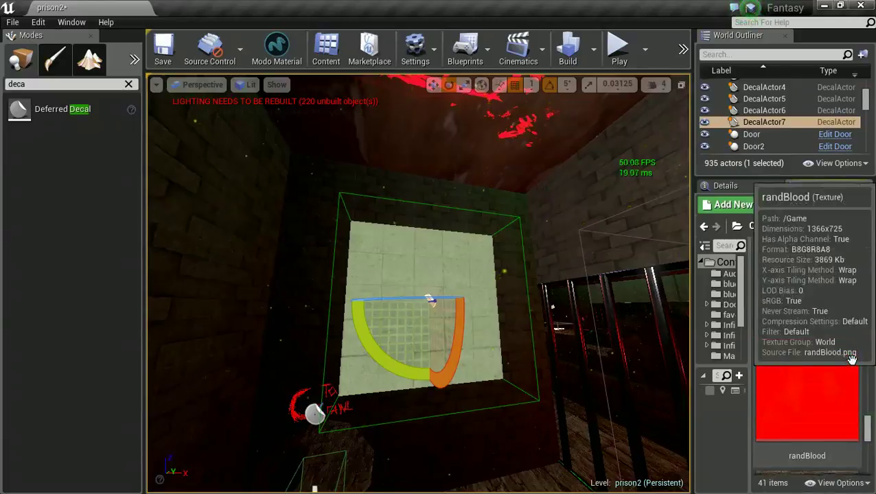
{"action": "right_click", "coordinate": [846, 382]}
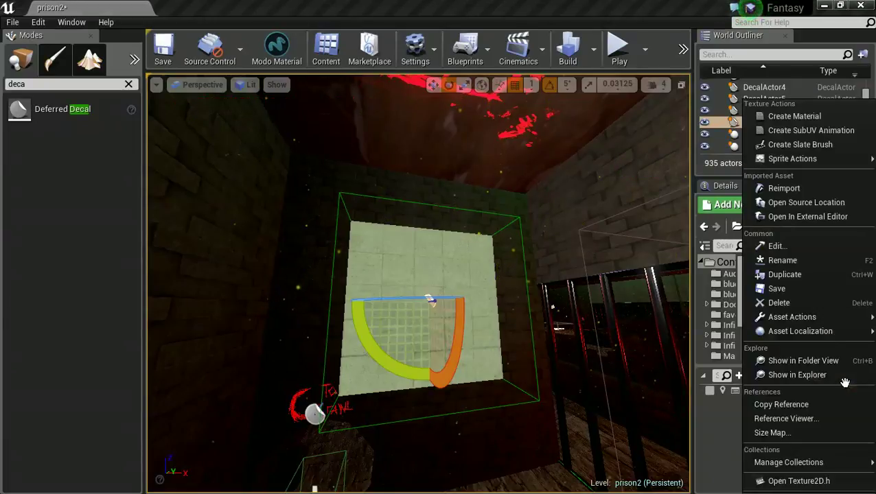
{"action": "left_click", "coordinate": [797, 118]}
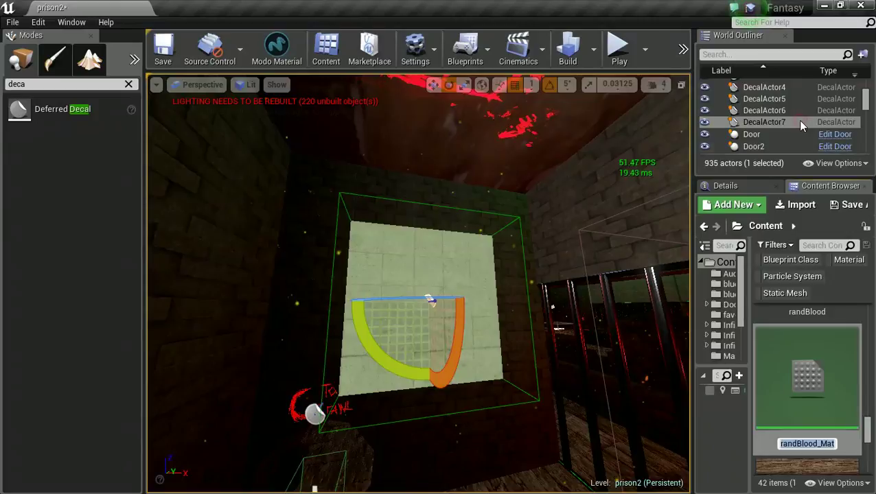
{"action": "double_click", "coordinate": [821, 378]}
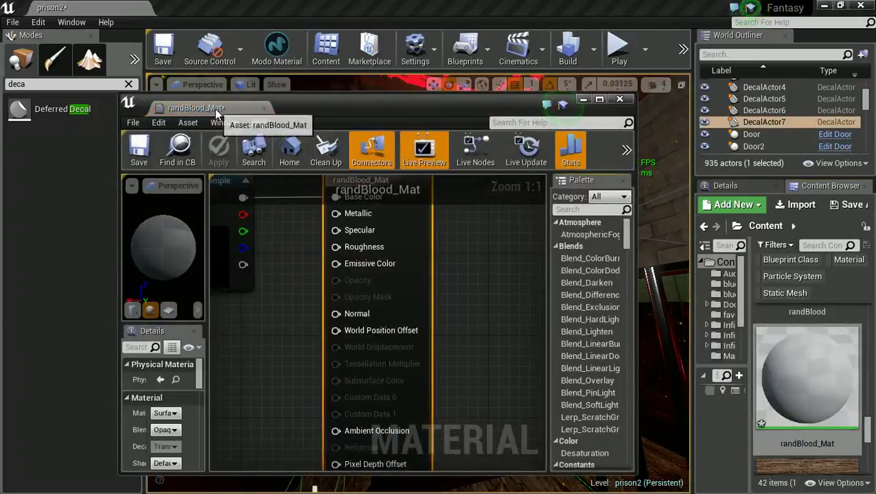
Step: Dock the material editor, bring the Texture Sample into view and preview on a cube
{"action": "left_click_drag", "start_coordinate": [210, 107], "coordinate": [209, 9]}
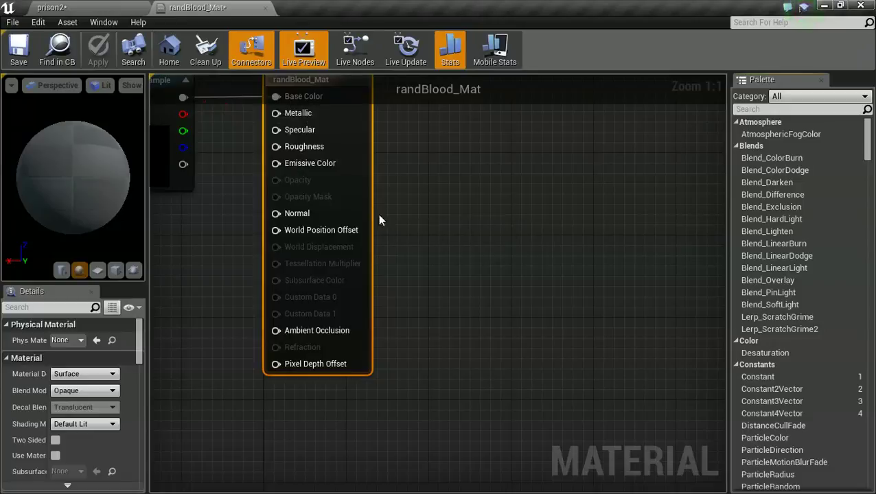
{"action": "right_click_drag", "start_coordinate": [378, 217], "coordinate": [663, 273]}
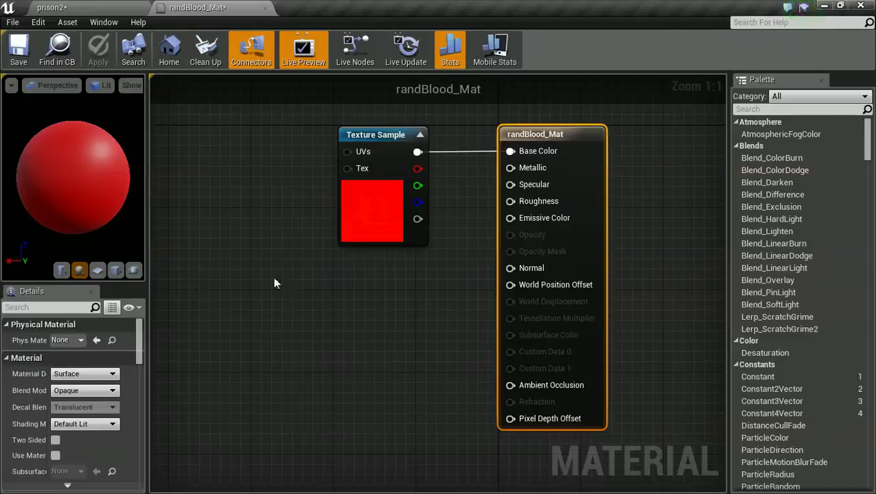
{"action": "left_click", "coordinate": [115, 270]}
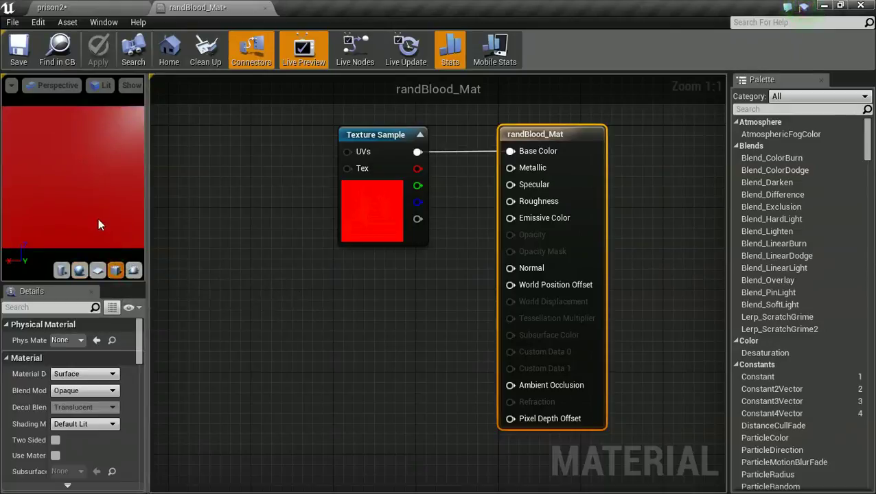
{"action": "left_click", "coordinate": [108, 392]}
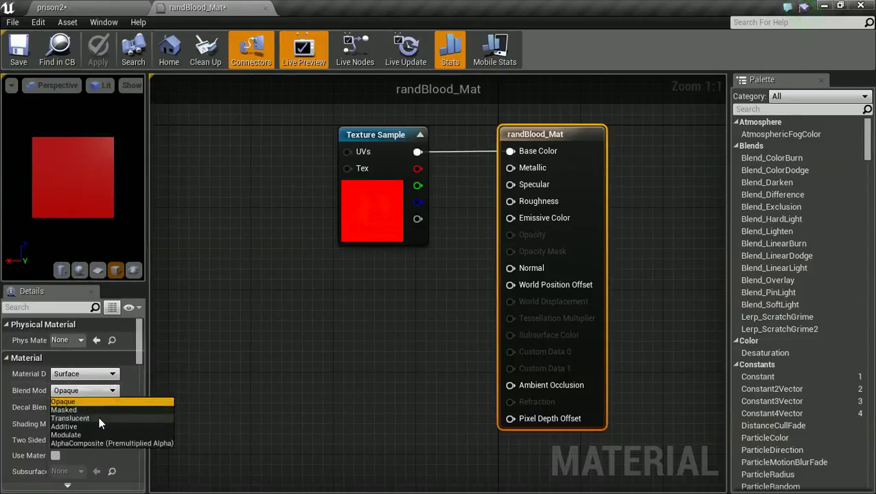
Step: Set the blend mode to Translucent and wire the texture's alpha into Opacity
{"action": "left_click", "coordinate": [99, 419]}
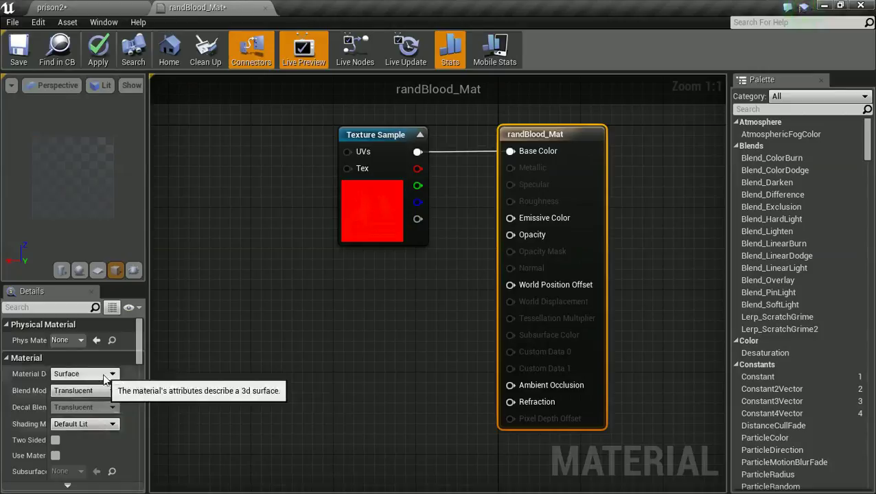
{"action": "left_click_drag", "start_coordinate": [418, 219], "coordinate": [512, 234]}
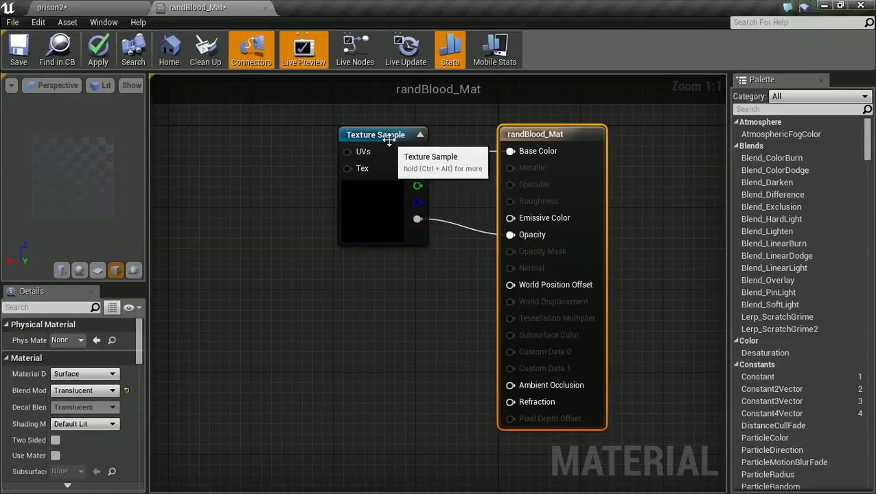
{"action": "left_click_drag", "start_coordinate": [390, 144], "coordinate": [249, 154]}
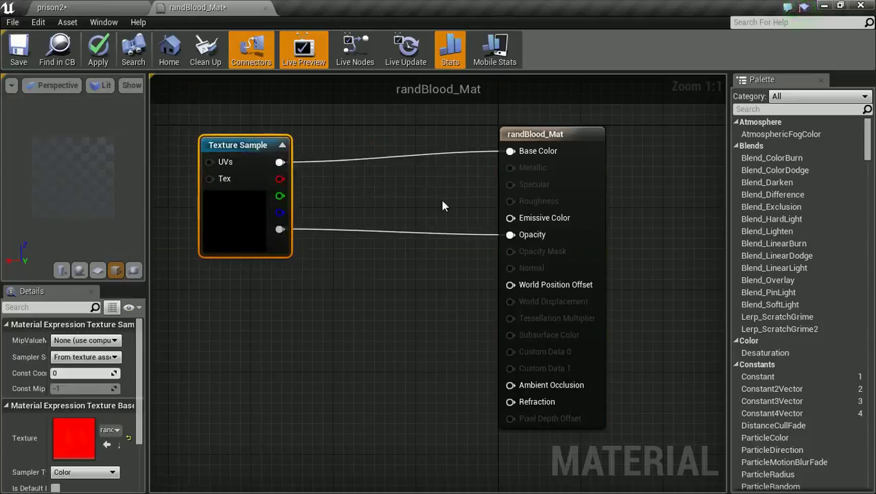
{"action": "left_click", "coordinate": [555, 152]}
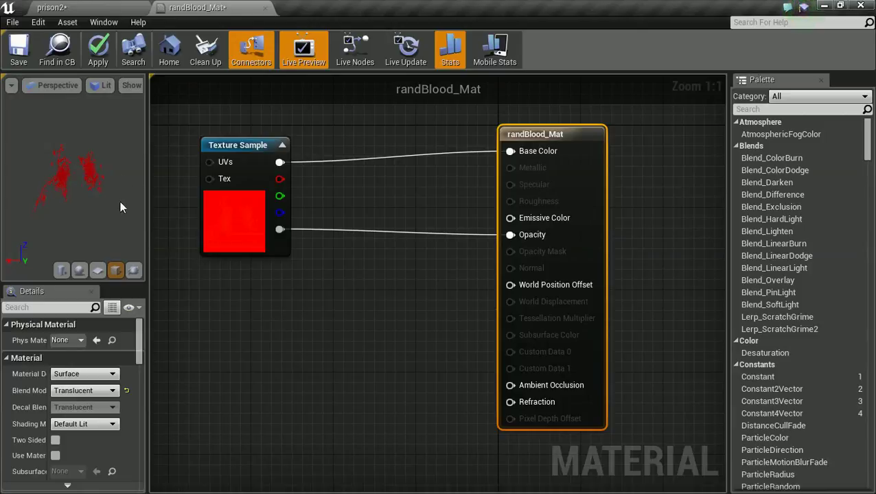
{"action": "left_click", "coordinate": [113, 373]}
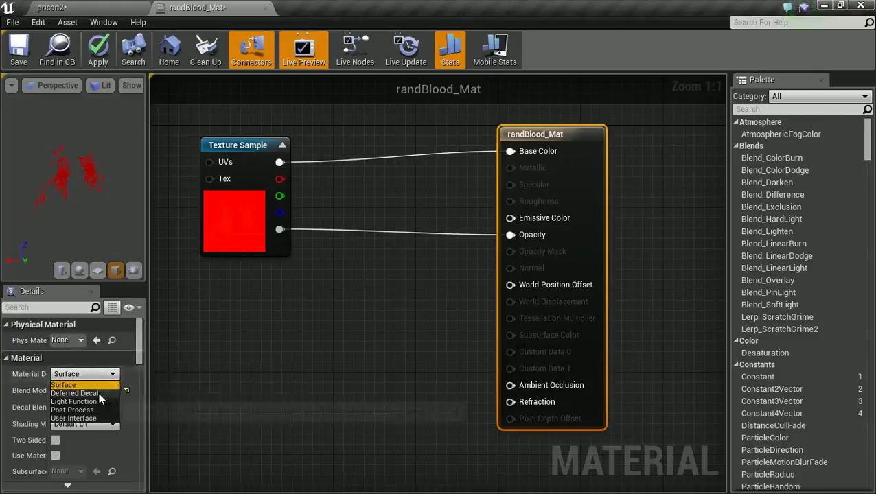
Step: Switch the domain to Deferred Decal, unlink Base Color, and add a deep red Constant3Vector
{"action": "left_click", "coordinate": [99, 393]}
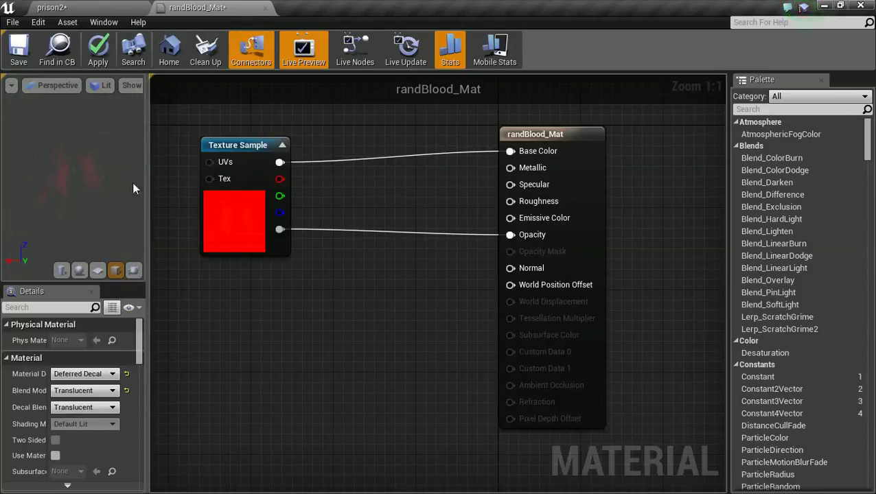
{"action": "left_click", "coordinate": [508, 152], "text": "alt"}
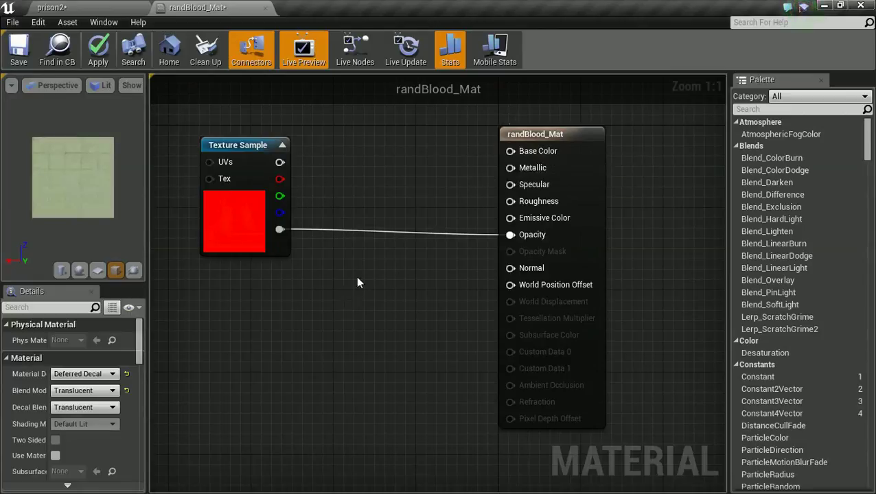
{"action": "right_click", "coordinate": [321, 328]}
{"action": "key", "text": "Escape"}
{"action": "left_click", "coordinate": [303, 334]}
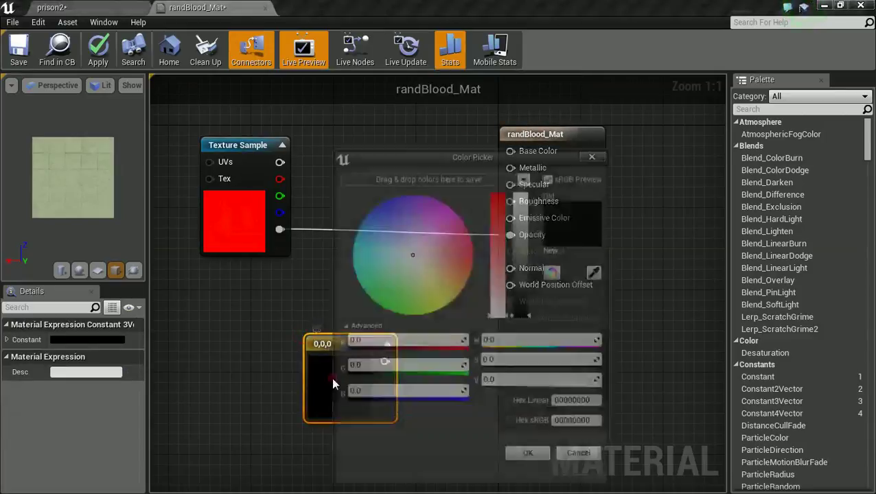
{"action": "double_click", "coordinate": [332, 377]}
{"action": "left_click", "coordinate": [502, 197]}
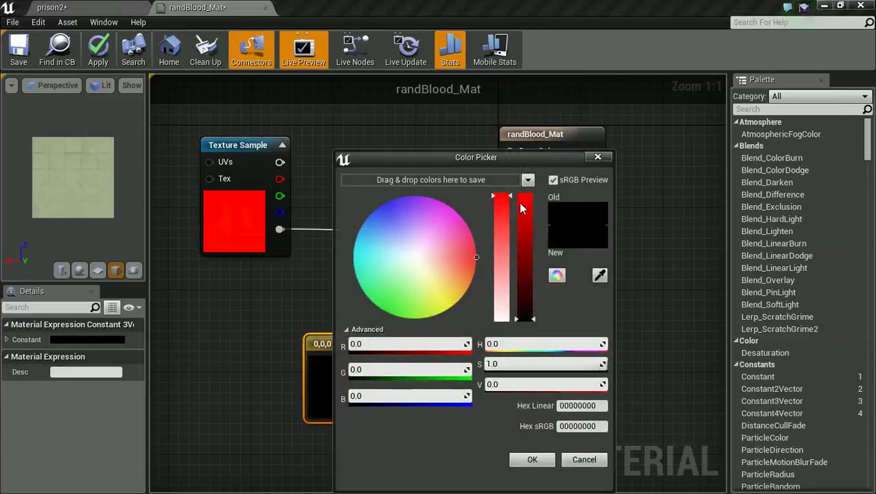
{"action": "left_click", "coordinate": [525, 214]}
Step: Multiply the texture colour by the 0.855,0,0 constant into Emissive Color and save randBlood_Mat
{"action": "left_click", "coordinate": [532, 461]}
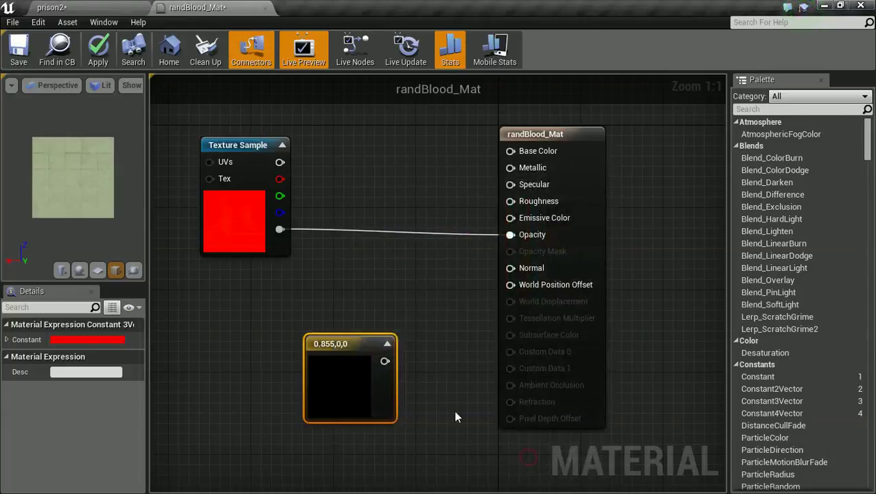
{"action": "left_click_drag", "start_coordinate": [351, 343], "coordinate": [225, 309]}
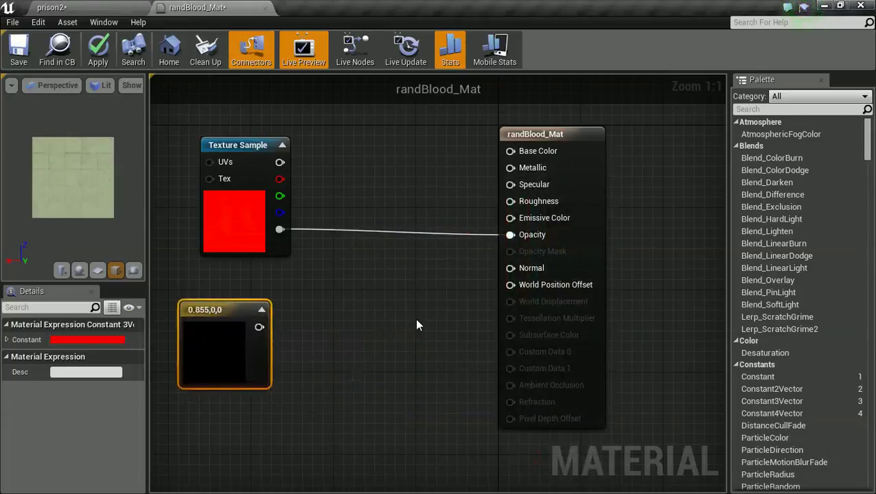
{"action": "left_click", "coordinate": [395, 311]}
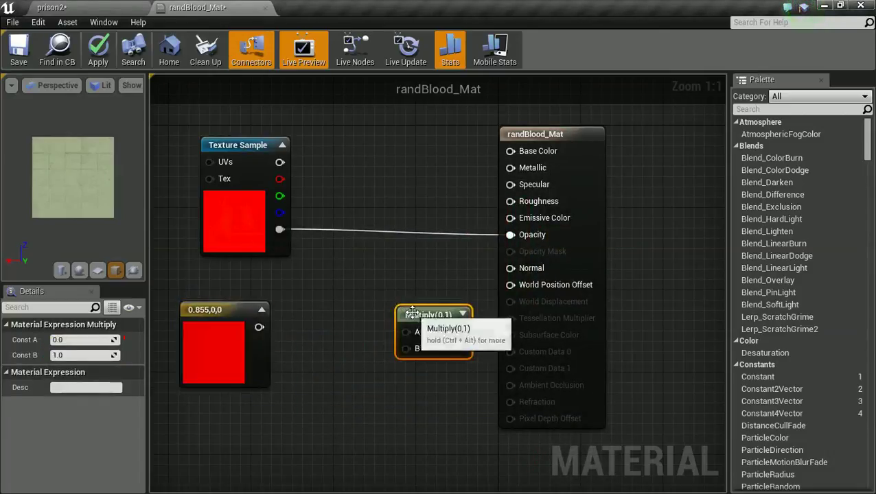
{"action": "left_click_drag", "start_coordinate": [414, 315], "coordinate": [362, 249]}
{"action": "left_click_drag", "start_coordinate": [259, 327], "coordinate": [354, 283]}
{"action": "left_click_drag", "start_coordinate": [280, 163], "coordinate": [510, 219]}
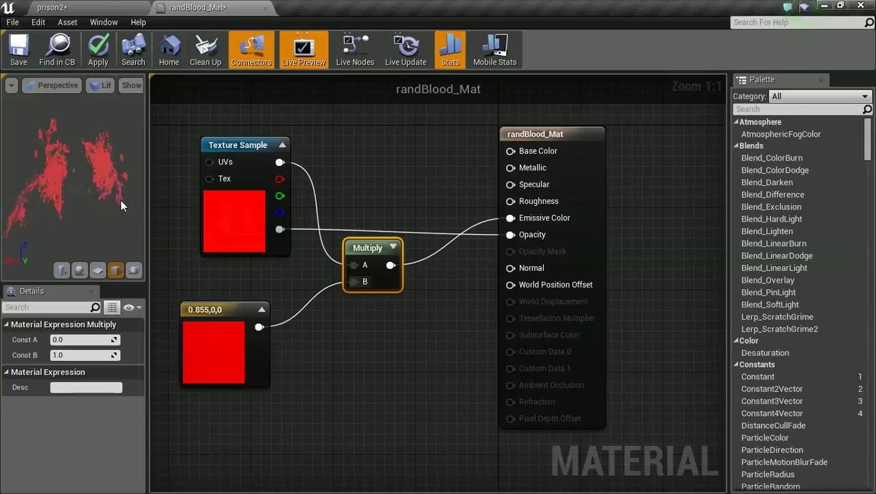
{"action": "left_click", "coordinate": [15, 58]}
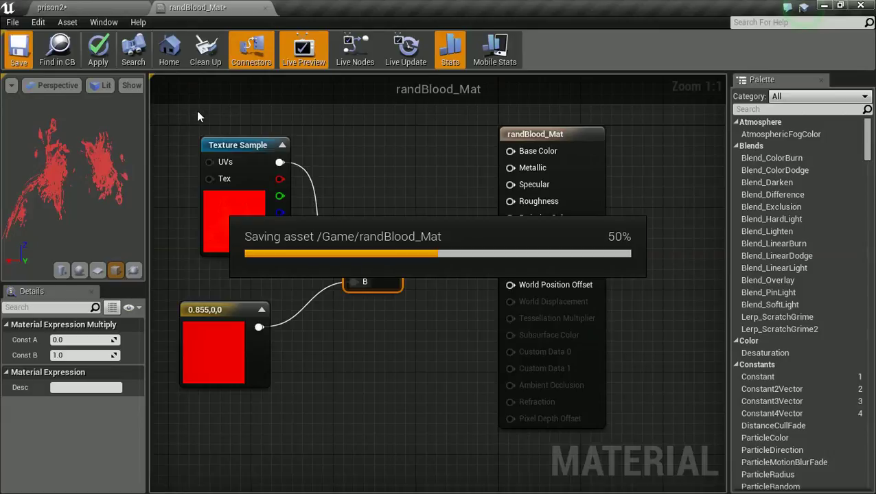
Step: In prison2, set DecalActor7's Decal Material to randBlood_Mat via a 'rand' search
{"action": "left_click", "coordinate": [91, 7]}
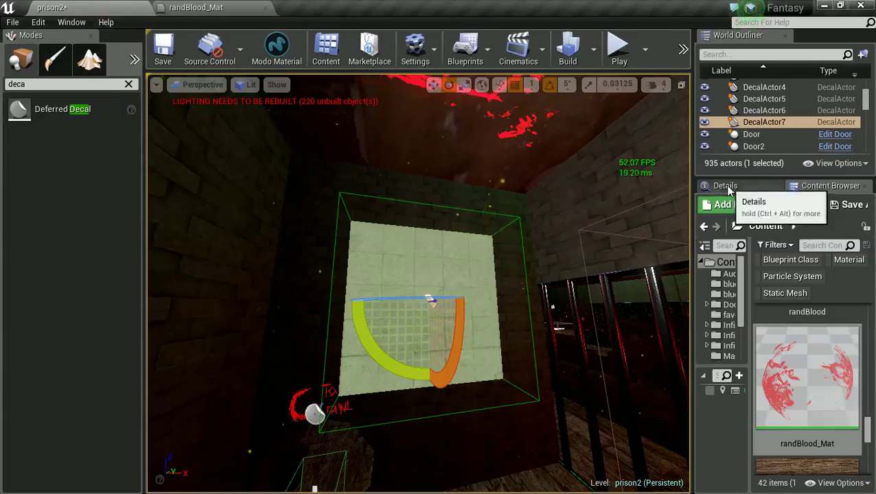
{"action": "left_click", "coordinate": [725, 185]}
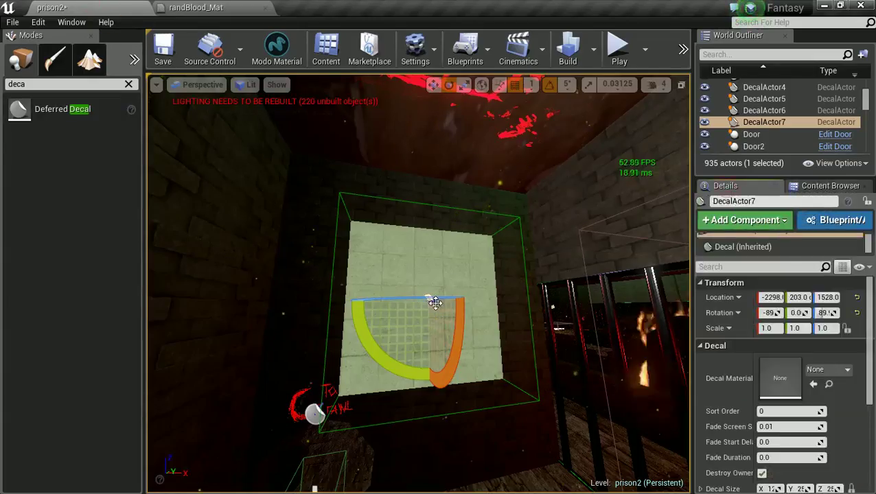
{"action": "left_click", "coordinate": [835, 375]}
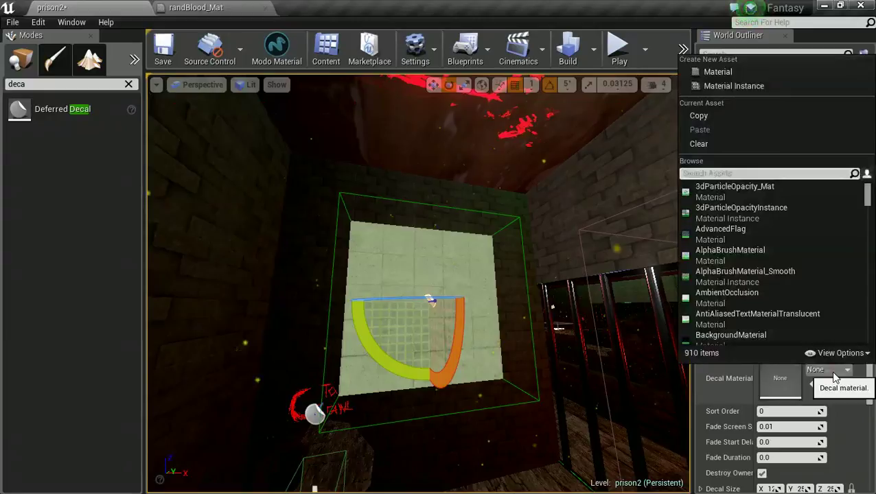
{"action": "type", "text": "rand"}
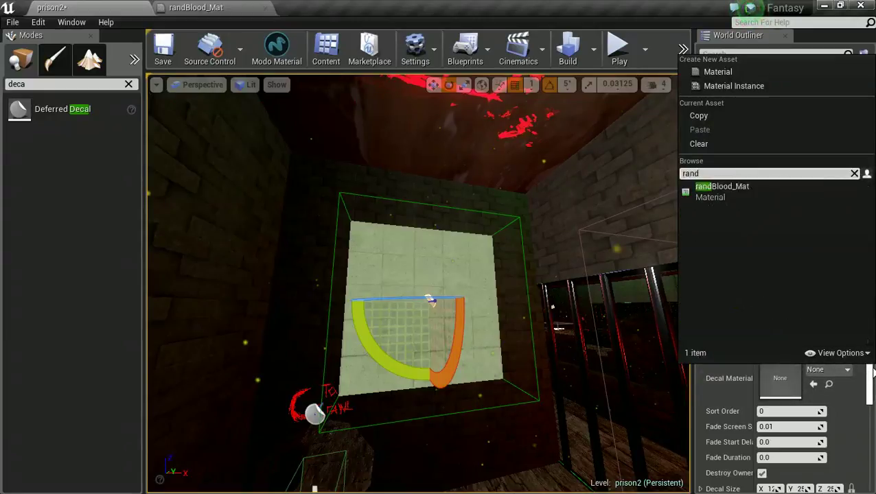
{"action": "left_click", "coordinate": [736, 197]}
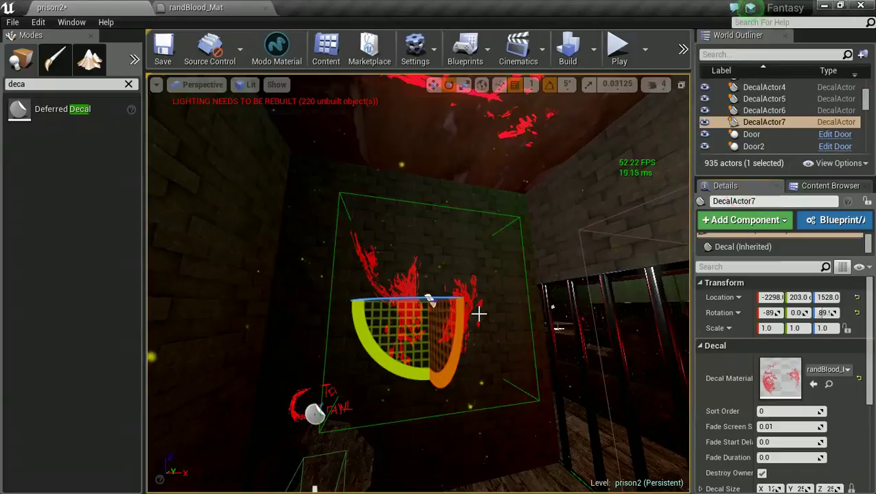
Step: Frame the wall decal and scale its Y and Z down to about 0.6421
{"action": "key", "text": "w"}
{"action": "key", "text": "f"}
{"action": "right_click_drag", "start_coordinate": [498, 343], "coordinate": [516, 348]}
{"action": "key", "text": "r"}
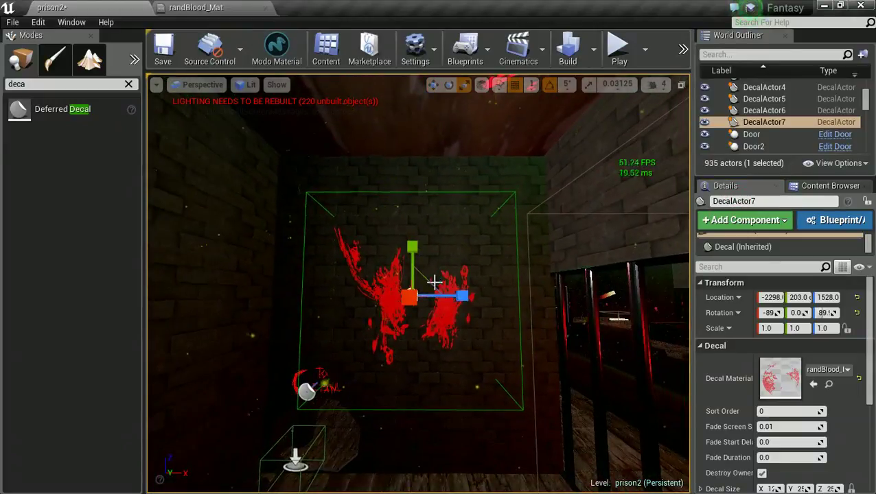
{"action": "left_click_drag", "start_coordinate": [425, 284], "coordinate": [330, 326]}
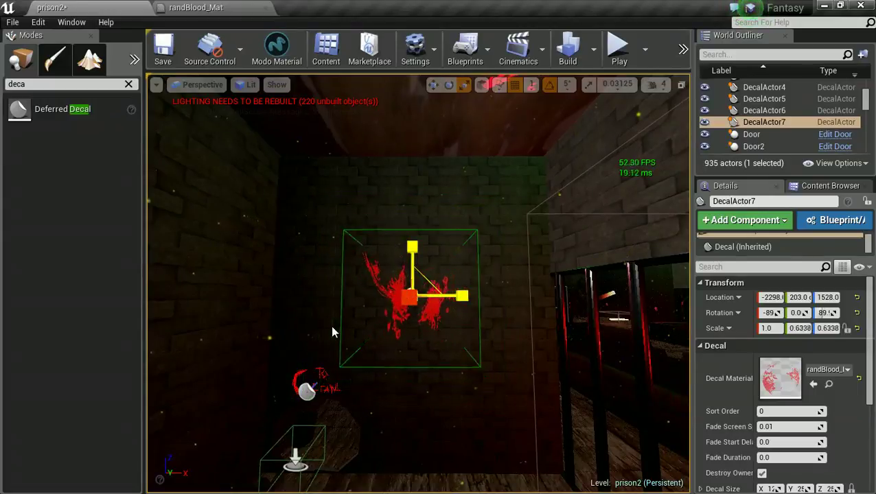
Step: Move the decal further down the wall toward the floor
{"action": "key", "text": "w"}
{"action": "right_click_drag", "start_coordinate": [456, 220], "coordinate": [442, 245]}
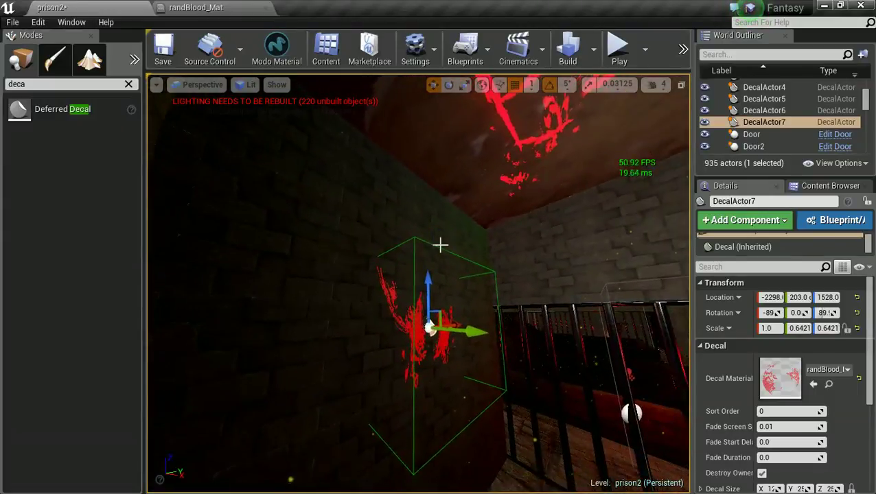
{"action": "left_click_drag", "start_coordinate": [424, 281], "coordinate": [435, 316]}
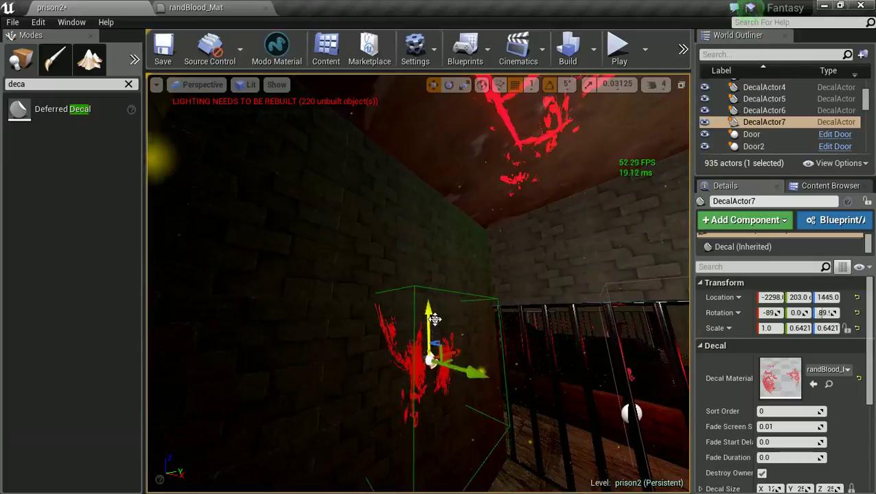
{"action": "right_click_drag", "start_coordinate": [477, 263], "coordinate": [583, 385]}
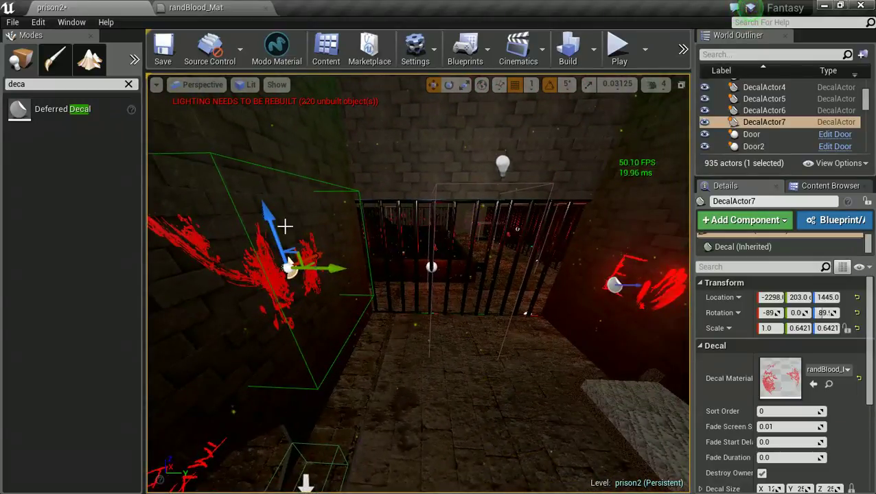
{"action": "left_click_drag", "start_coordinate": [285, 226], "coordinate": [340, 391]}
Step: Turn the decal and move it toward the bed onto the floor surface
{"action": "key", "text": "e"}
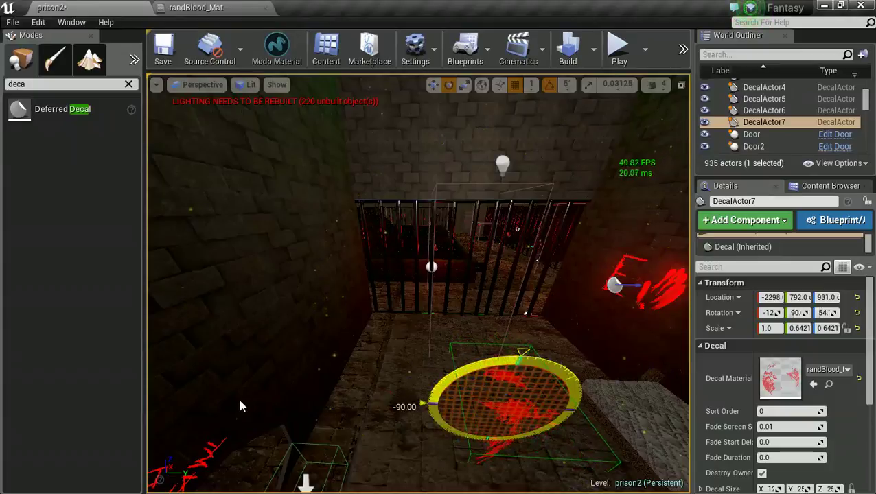
{"action": "key", "text": "w"}
{"action": "right_click_drag", "start_coordinate": [524, 384], "coordinate": [513, 368]}
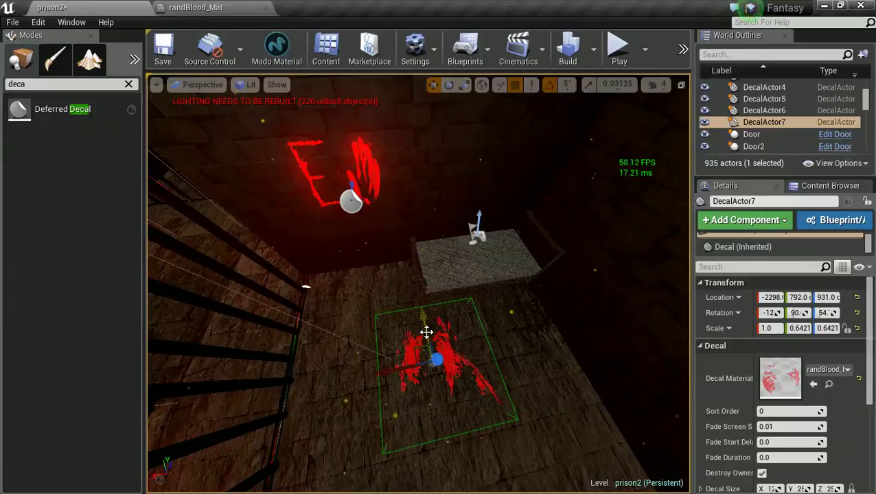
{"action": "left_click_drag", "start_coordinate": [426, 332], "coordinate": [417, 292]}
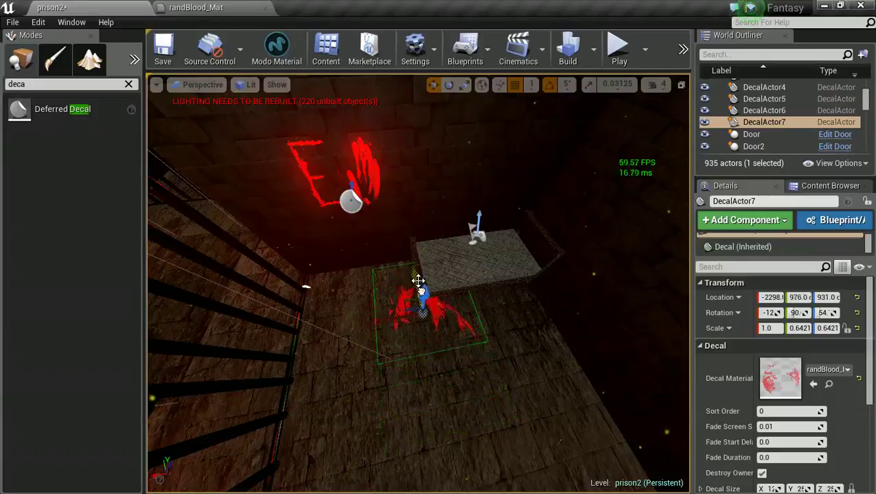
{"action": "left_click_drag", "start_coordinate": [424, 297], "coordinate": [418, 274]}
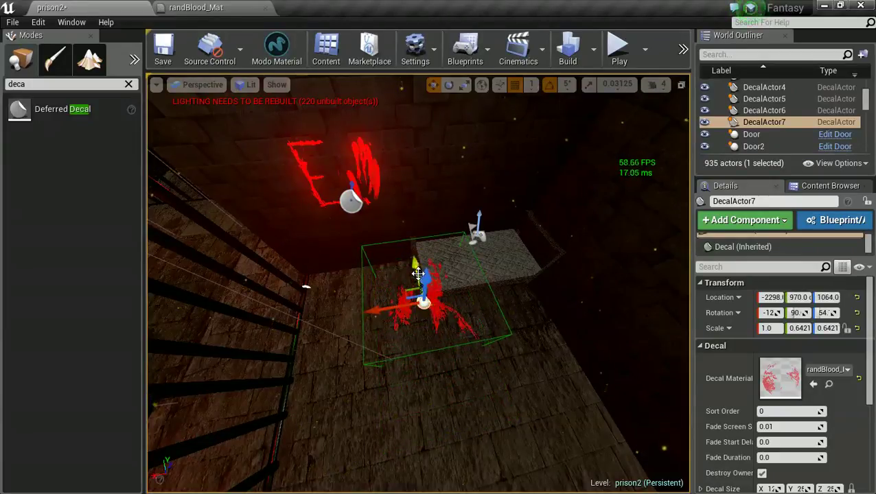
Step: Fine-tune the decal's Y and X position to about X -2307, Y 965 beside the bed
{"action": "right_click_drag", "start_coordinate": [408, 315], "coordinate": [571, 373]}
{"action": "left_click_drag", "start_coordinate": [405, 307], "coordinate": [435, 309]}
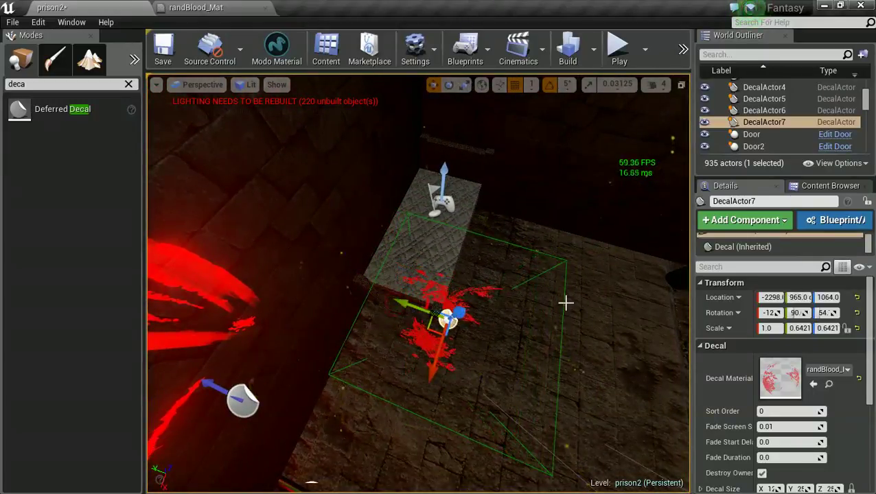
{"action": "mouse_move", "coordinate": [446, 366]}
{"action": "left_mouse_down"}
{"action": "mouse_move", "coordinate": [445, 345]}
{"action": "mouse_move", "coordinate": [417, 381]}
{"action": "mouse_move", "coordinate": [446, 364]}
{"action": "left_mouse_up"}
{"action": "left_click_drag", "start_coordinate": [504, 353], "coordinate": [651, 297]}
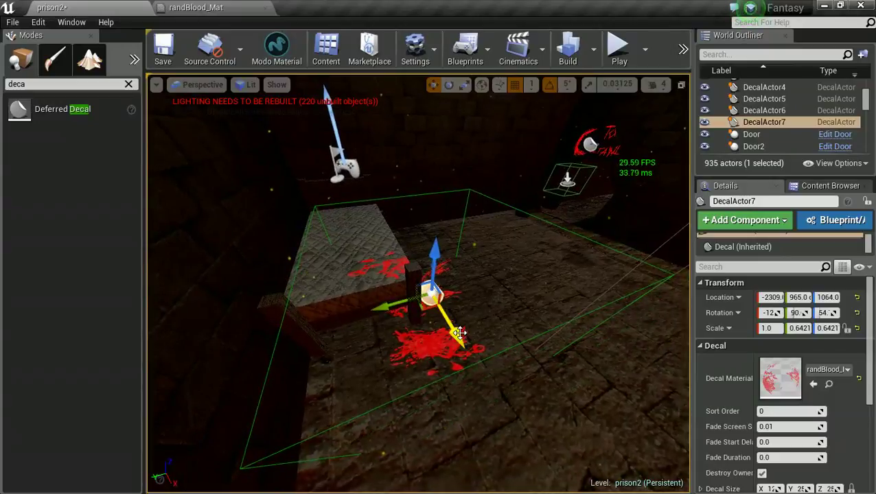
{"action": "mouse_move", "coordinate": [453, 326]}
{"action": "left_mouse_down"}
{"action": "mouse_move", "coordinate": [466, 355]}
{"action": "mouse_move", "coordinate": [457, 342]}
{"action": "left_mouse_up"}
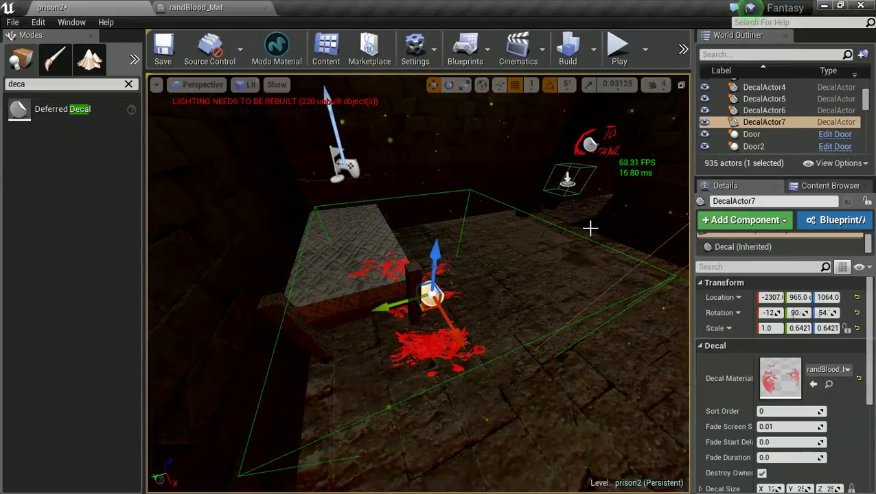
{"action": "left_click", "coordinate": [566, 199]}
Step: Click through the nearby brushes and fly the view above the bench
{"action": "left_click", "coordinate": [586, 207]}
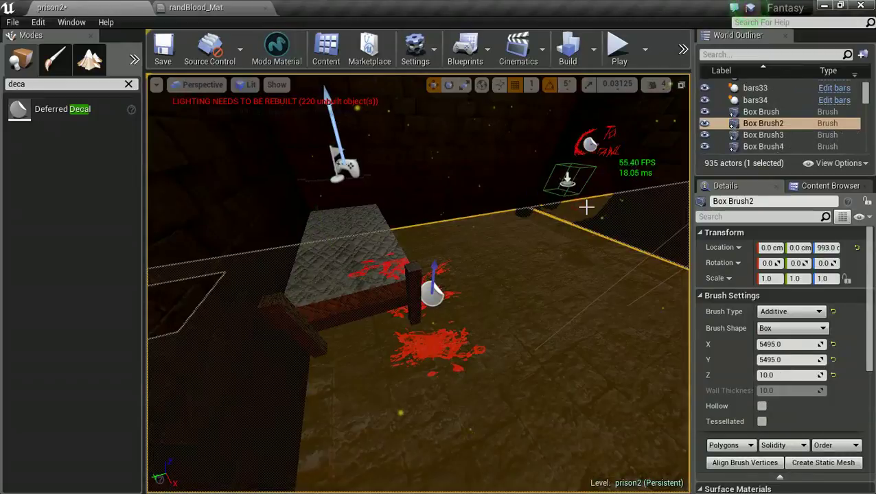
{"action": "left_click", "coordinate": [459, 166]}
{"action": "left_click", "coordinate": [583, 141]}
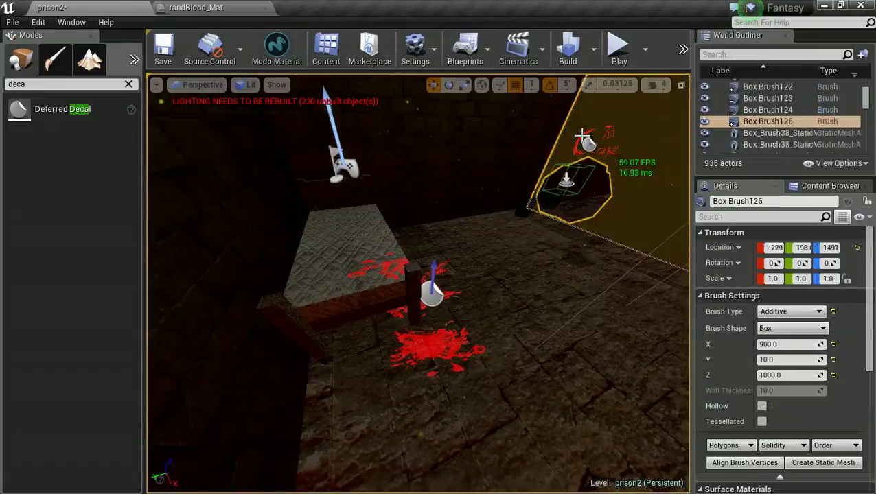
{"action": "mouse_move", "coordinate": [484, 225]}
{"action": "right_mouse_down"}
{"action": "mouse_move", "coordinate": [420, 133]}
{"action": "mouse_move", "coordinate": [470, 264]}
{"action": "mouse_move", "coordinate": [465, 289]}
{"action": "mouse_move", "coordinate": [467, 282]}
{"action": "right_mouse_up"}
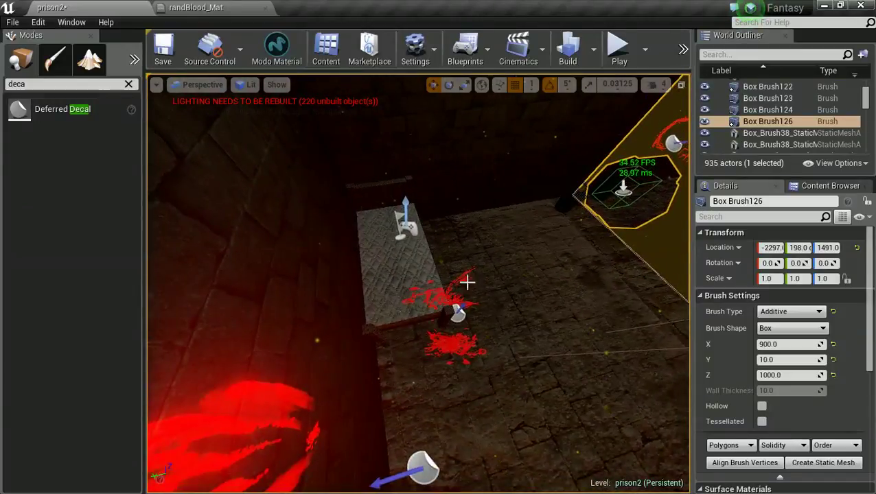
Step: Select the floor blood decal and scale its Y and Z up to about 1.023
{"action": "left_click", "coordinate": [457, 311]}
{"action": "key", "text": "w"}
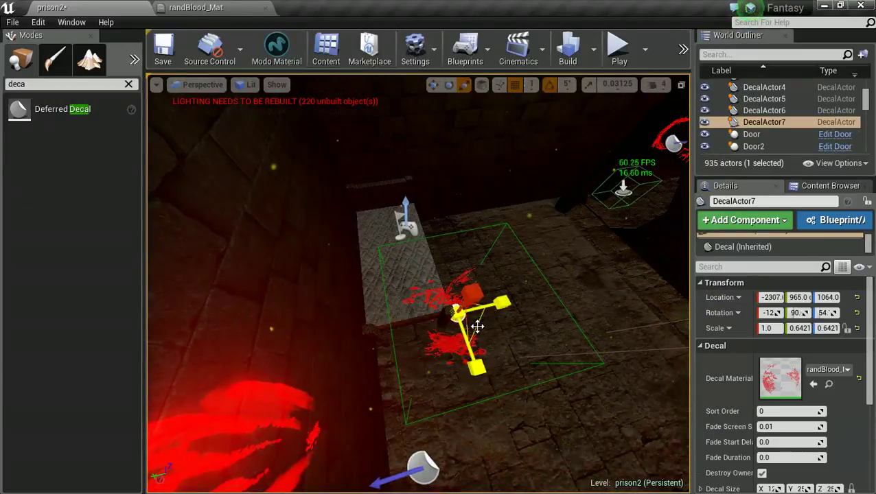
{"action": "left_click_drag", "start_coordinate": [504, 346], "coordinate": [562, 369]}
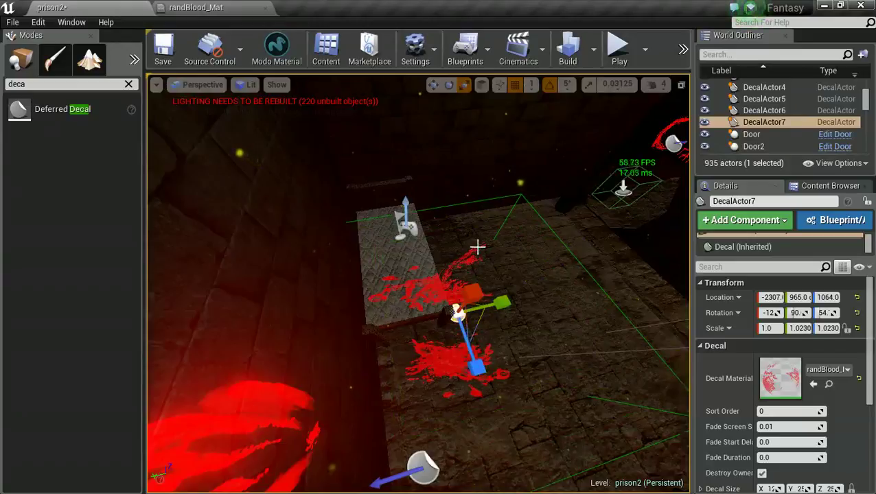
{"action": "mouse_move", "coordinate": [526, 335]}
{"action": "right_mouse_down"}
{"action": "mouse_move", "coordinate": [590, 202]}
{"action": "mouse_move", "coordinate": [590, 172]}
{"action": "mouse_move", "coordinate": [604, 151]}
{"action": "mouse_move", "coordinate": [555, 337]}
{"action": "right_mouse_up"}
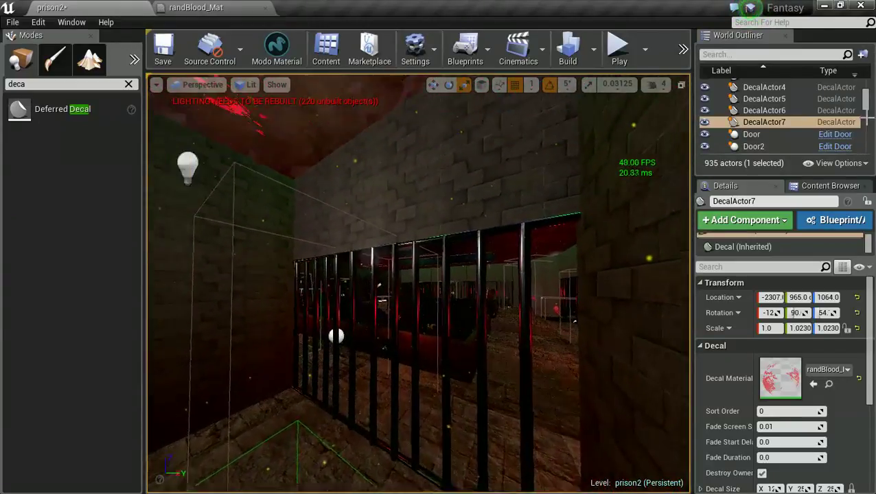